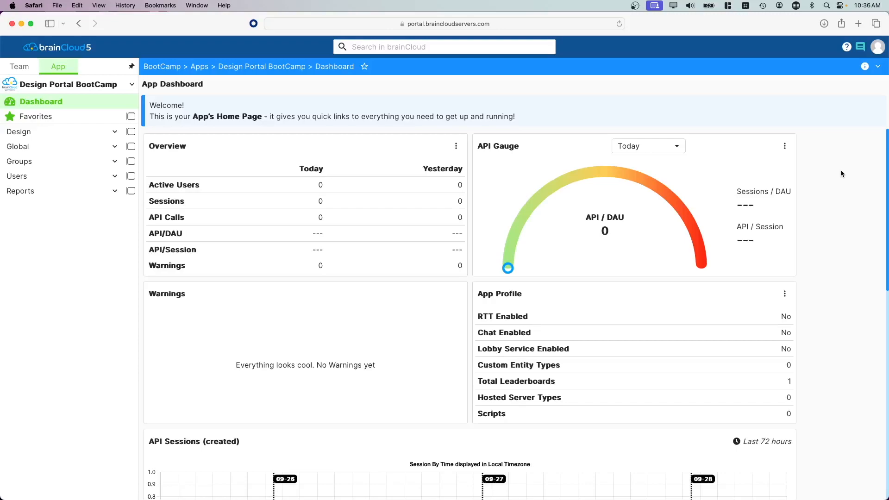
Open the app's Global Entities page under Global Data.
click(17, 146)
click(20, 162)
click(40, 190)
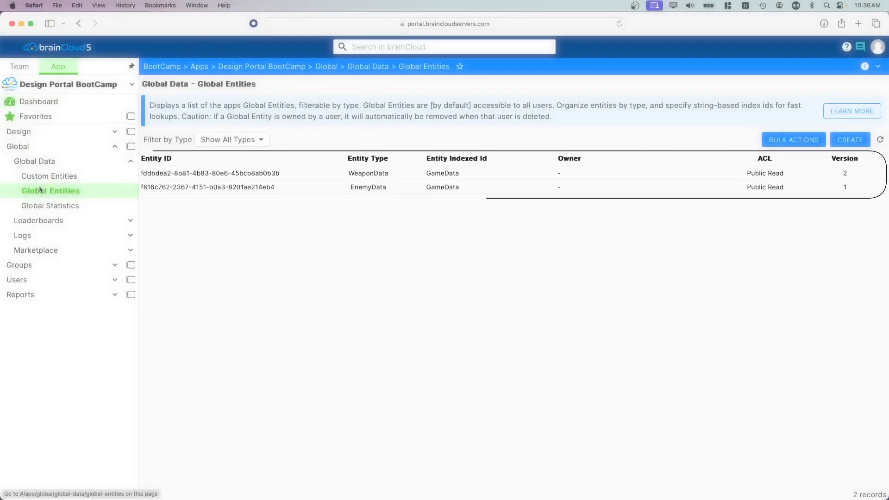
Filter the global entities by the EnemyData type and restore the list to all types.
click(204, 145)
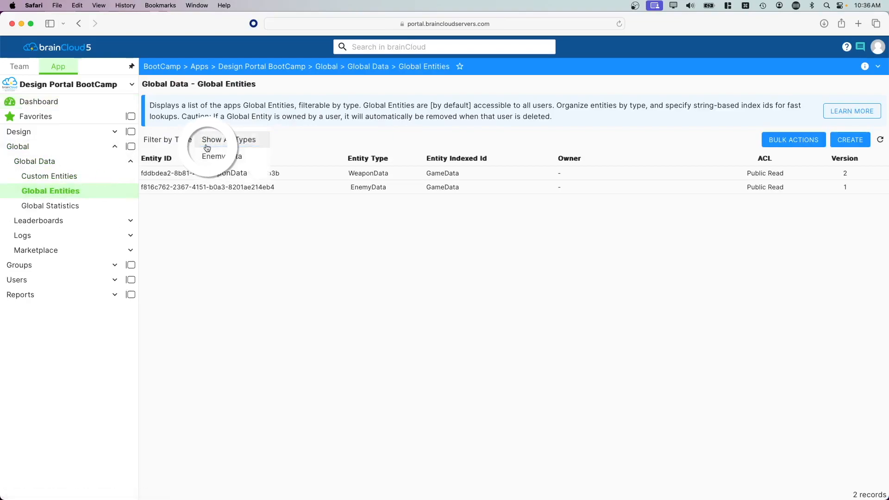
click(206, 161)
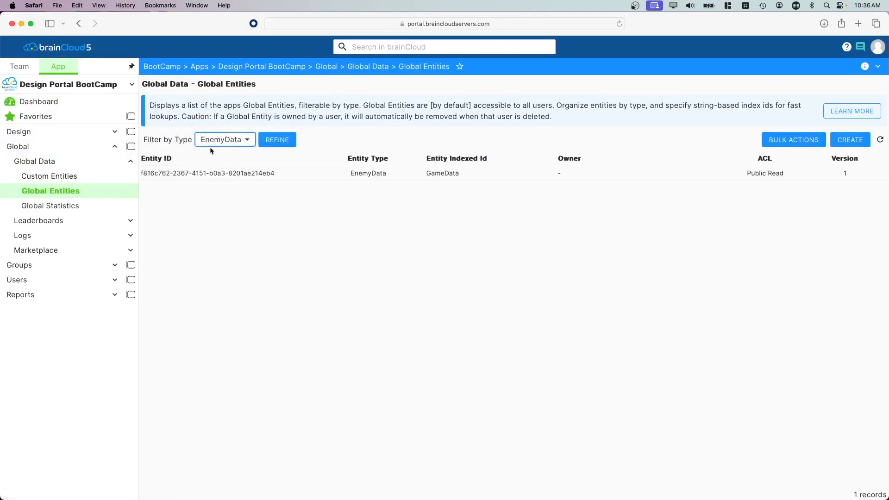
click(214, 140)
click(212, 160)
click(214, 140)
click(210, 107)
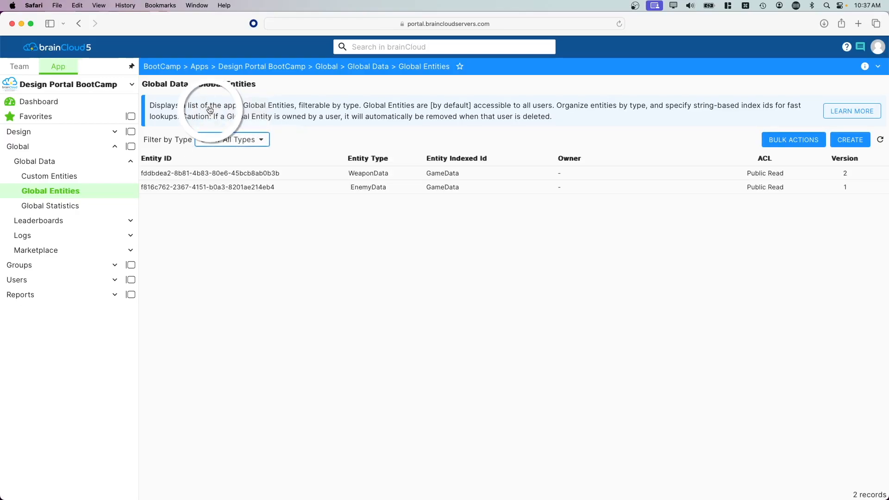
Export all global entities to a raw JSON Object file and to a simplified JSON Object file.
click(787, 136)
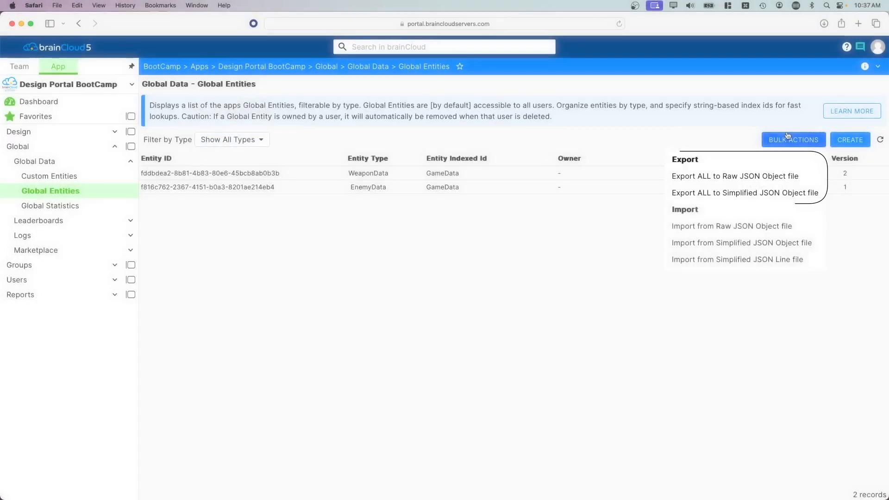
click(746, 173)
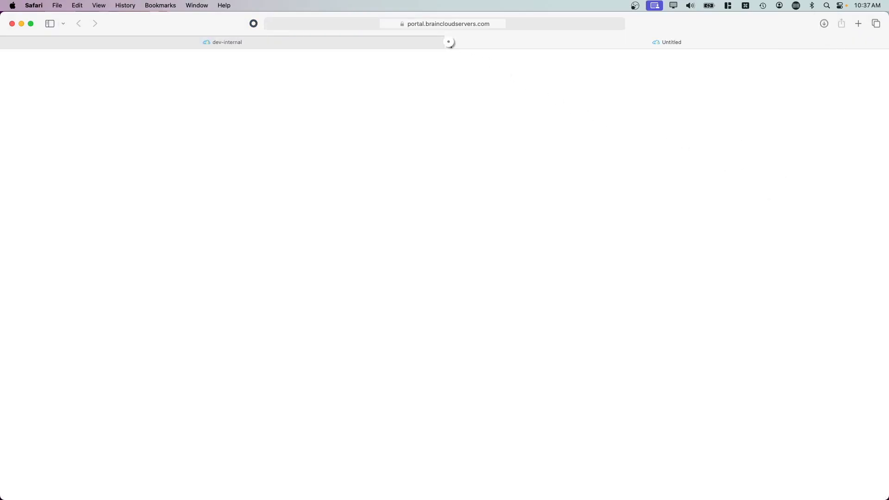
click(448, 42)
click(777, 141)
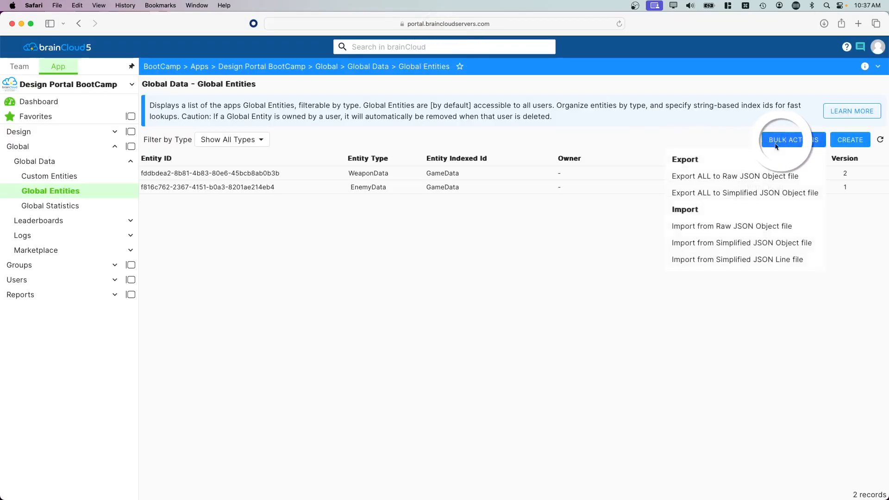
click(740, 193)
click(448, 41)
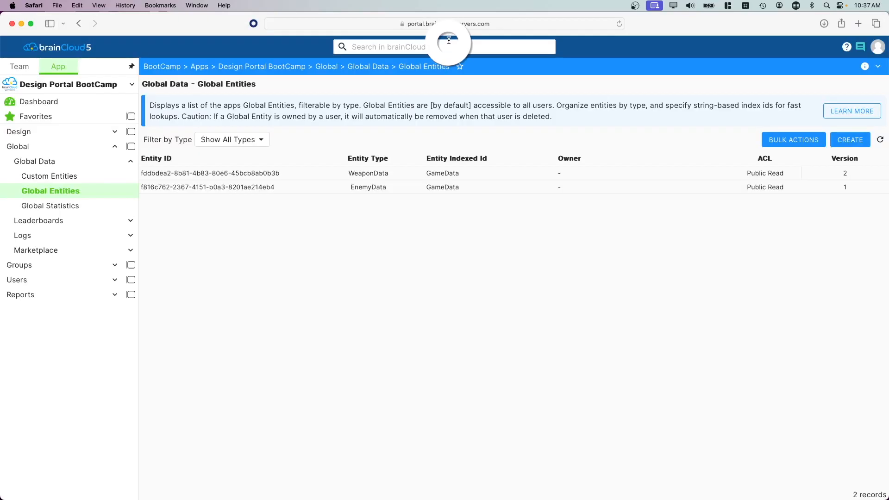
Open the exported obj and raw JSON files from Downloads side by side and compare their contents down to the end of the WeaponData entries.
click(177, 482)
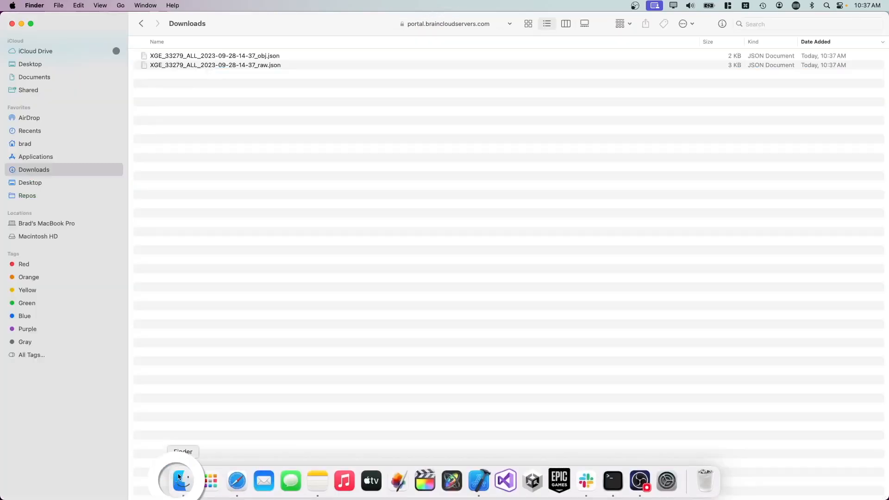
double_click(211, 56)
drag(214, 61, 585, 111)
double_click(234, 66)
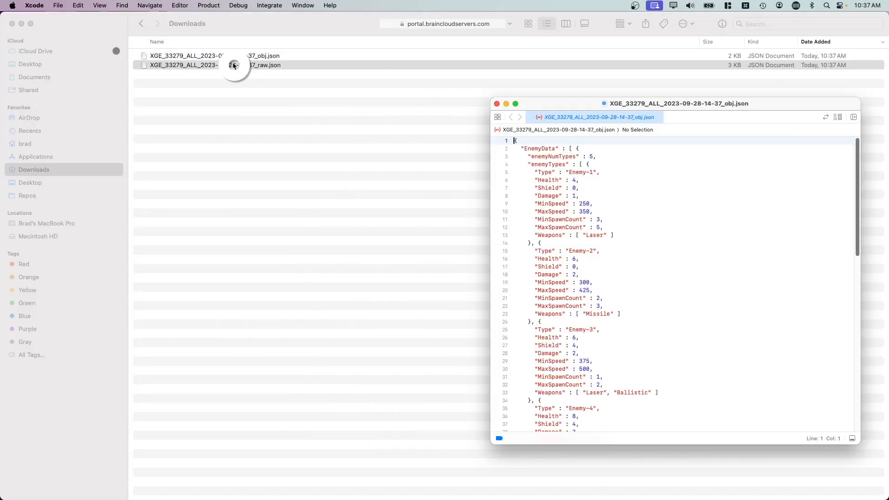
drag(209, 56, 198, 104)
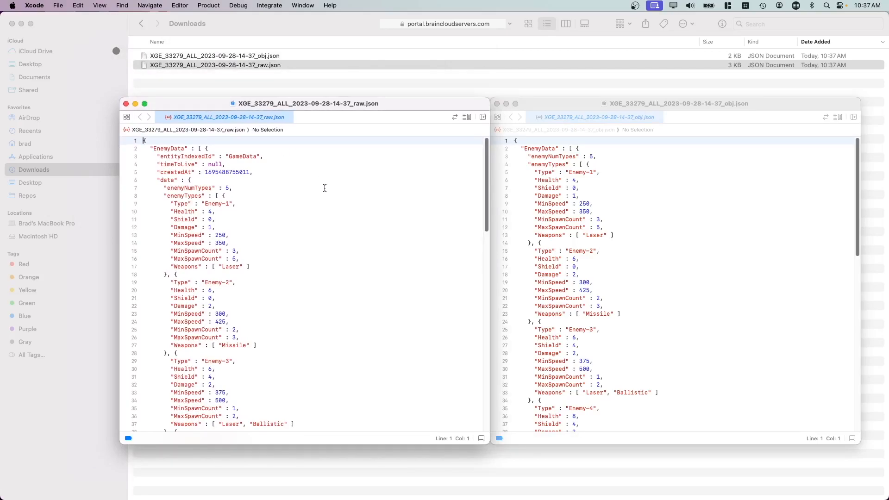
scroll(324, 187, down, 15)
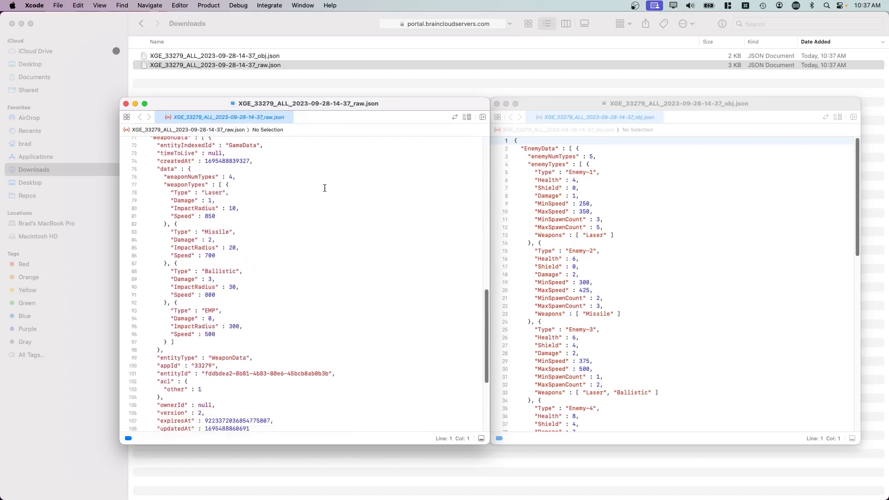
scroll(564, 263, down, 10)
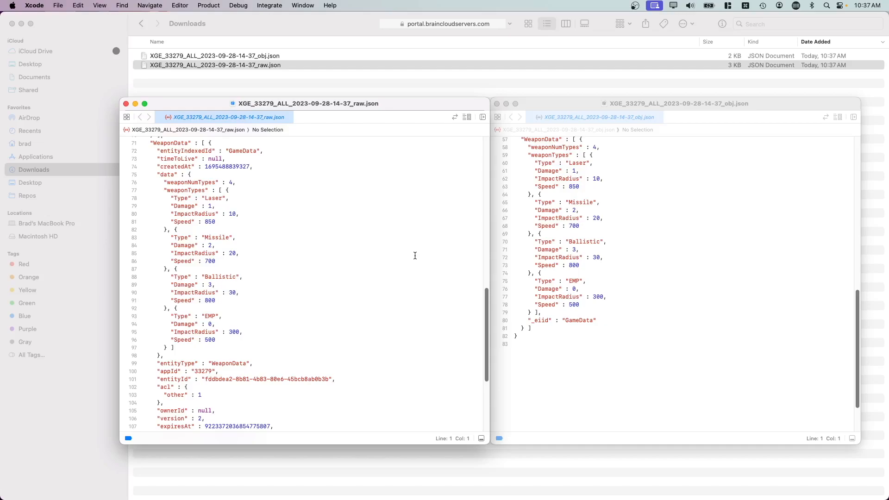
scroll(415, 256, down, 3)
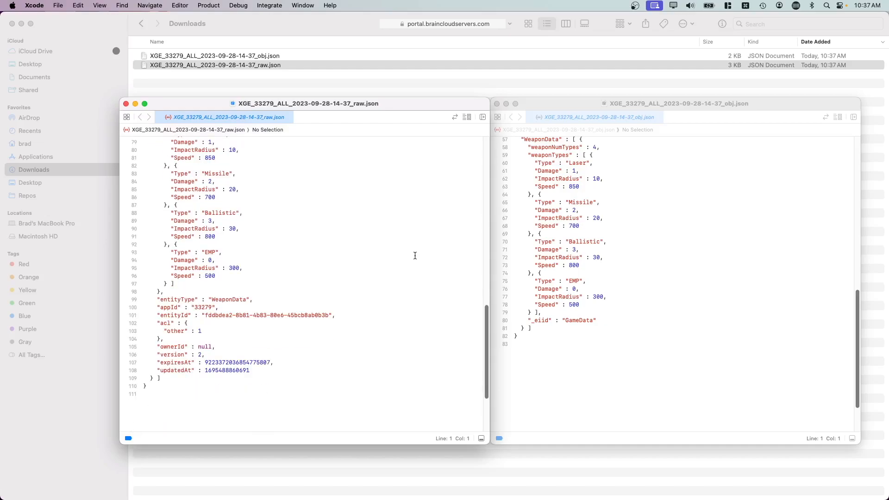
Switch back to Safari and delete the WeaponData and EnemyData global entities.
mouse_move(211, 498)
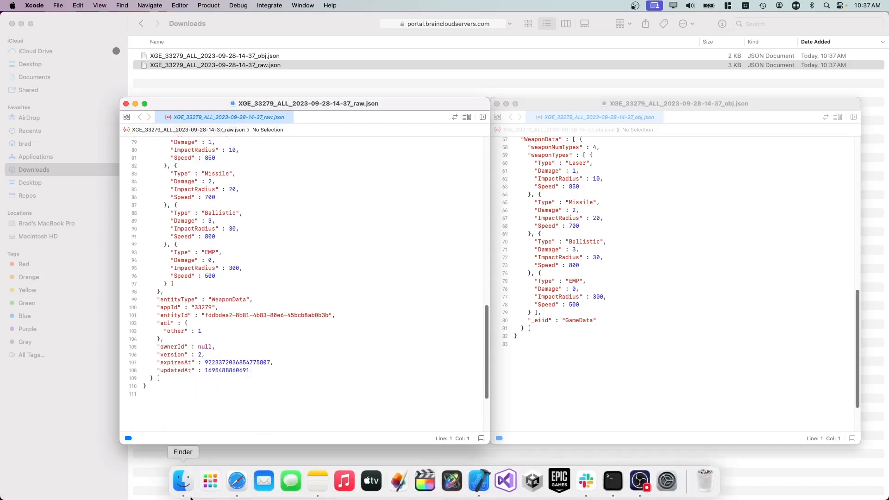
click(237, 482)
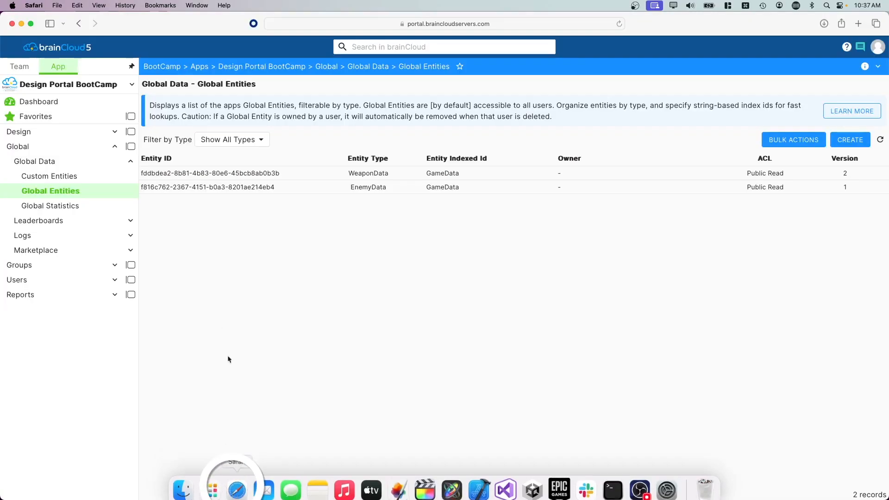
click(262, 179)
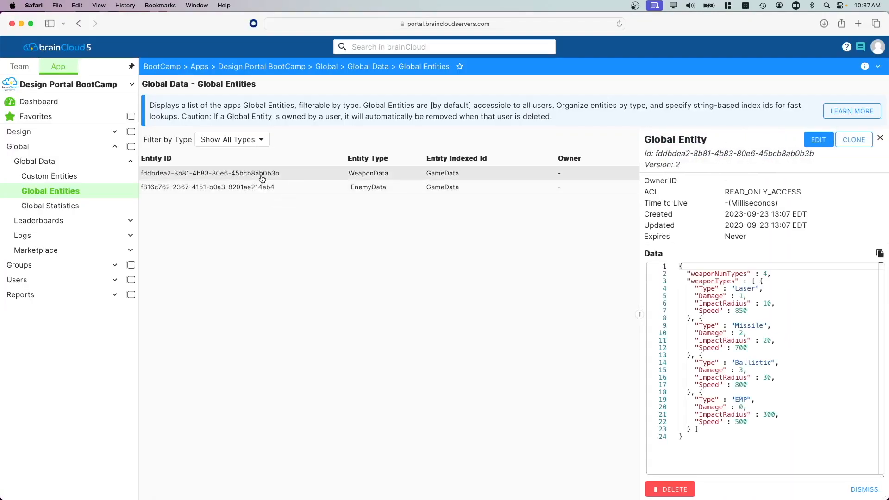
click(671, 490)
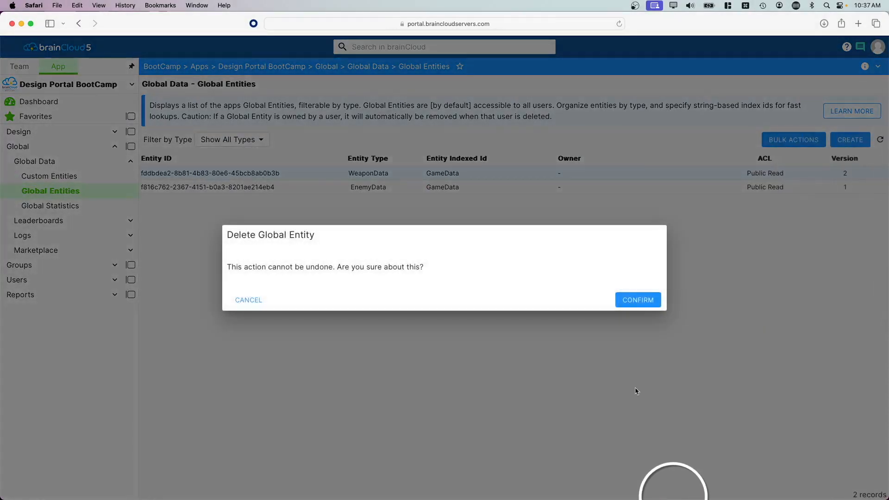
click(628, 300)
click(270, 173)
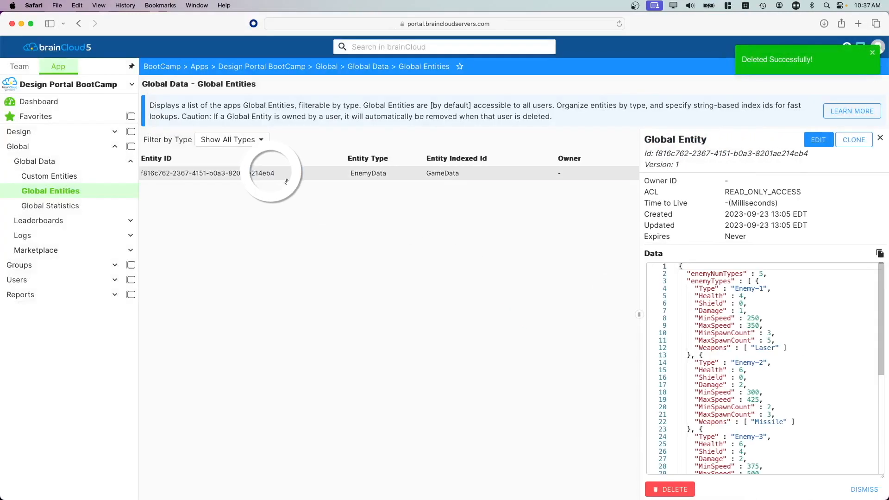
click(667, 490)
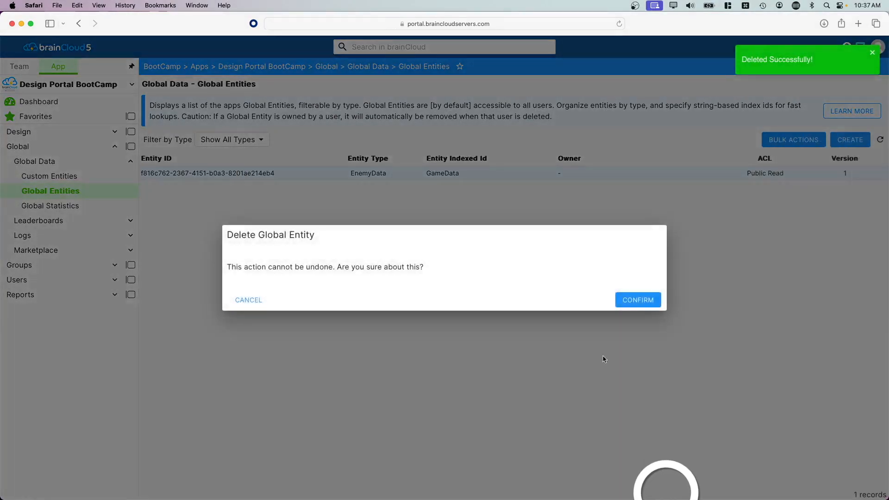
click(630, 302)
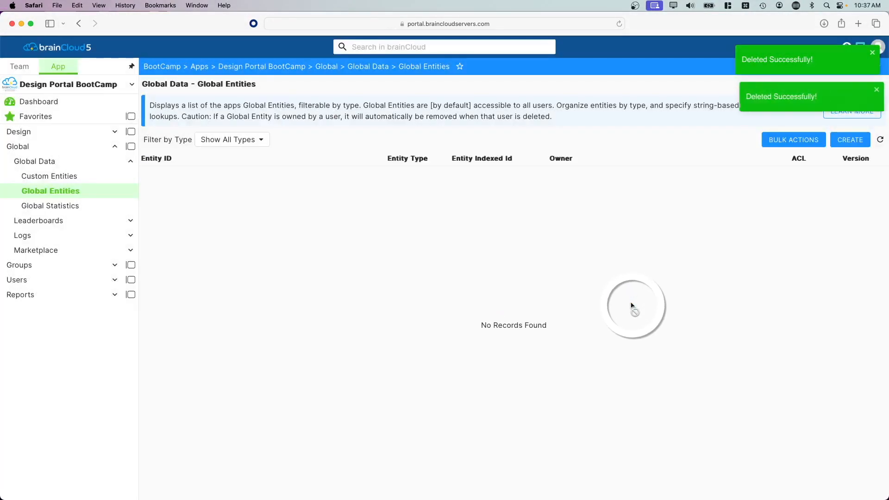
click(819, 145)
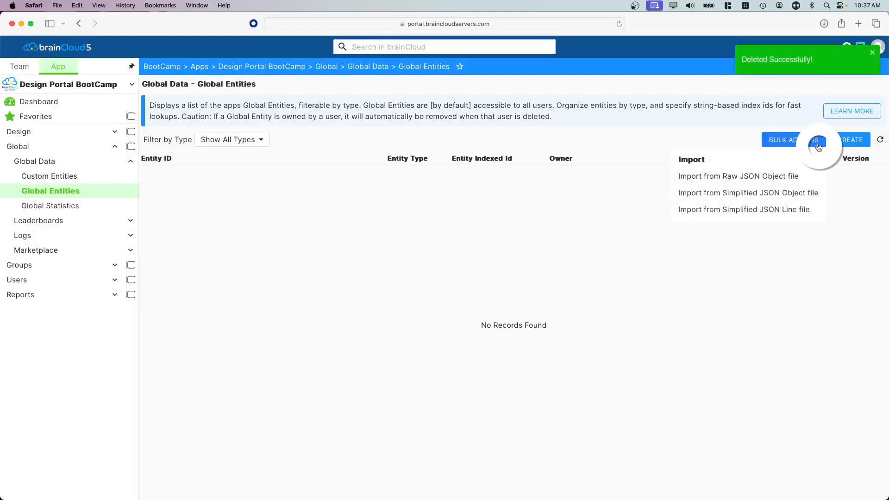
click(788, 190)
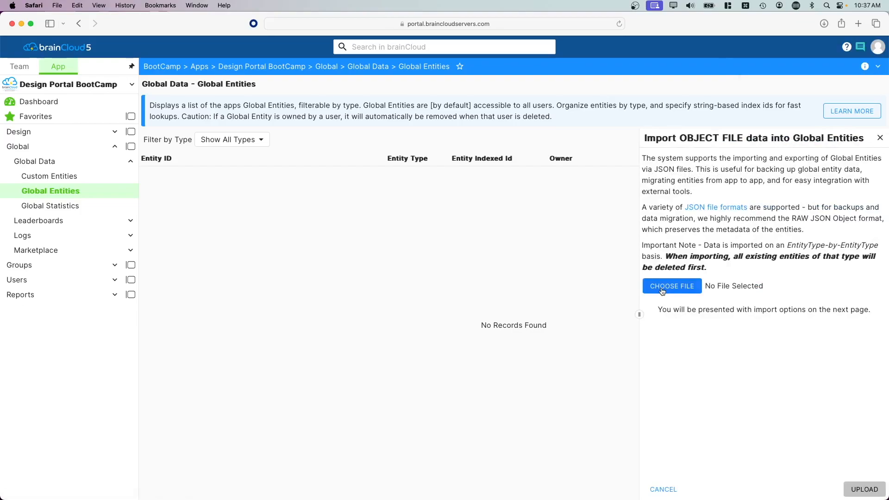
click(662, 287)
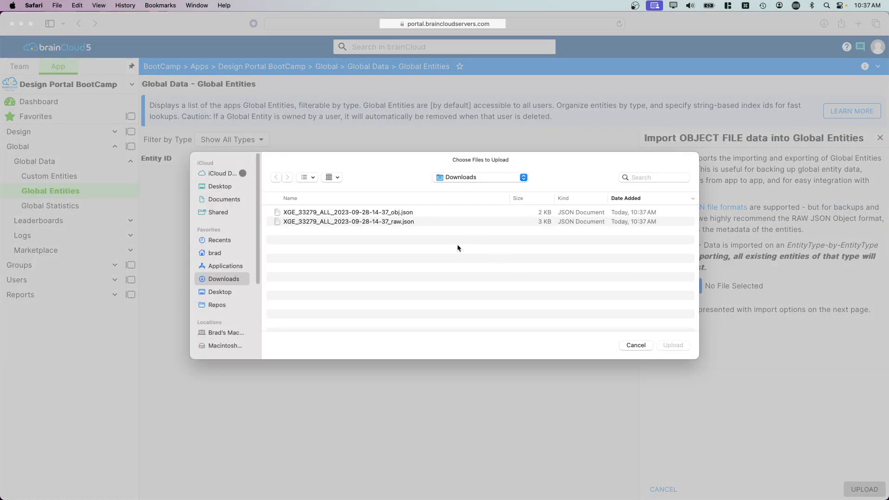
double_click(397, 212)
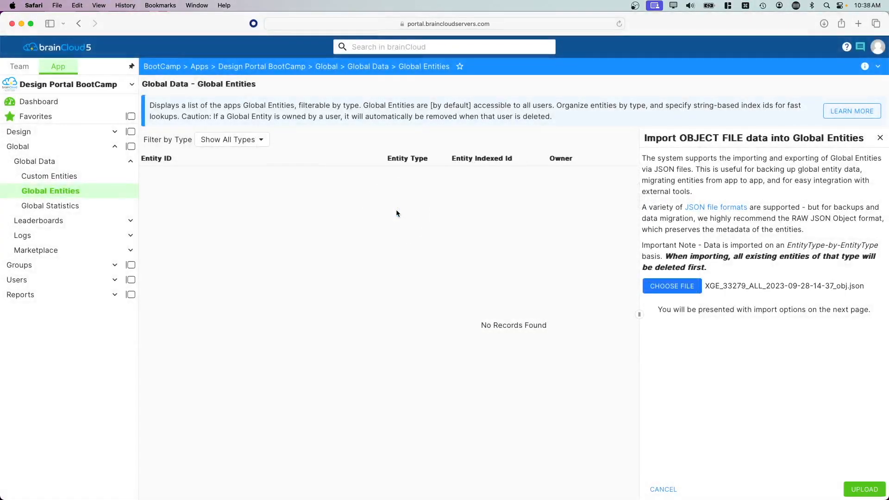
click(863, 489)
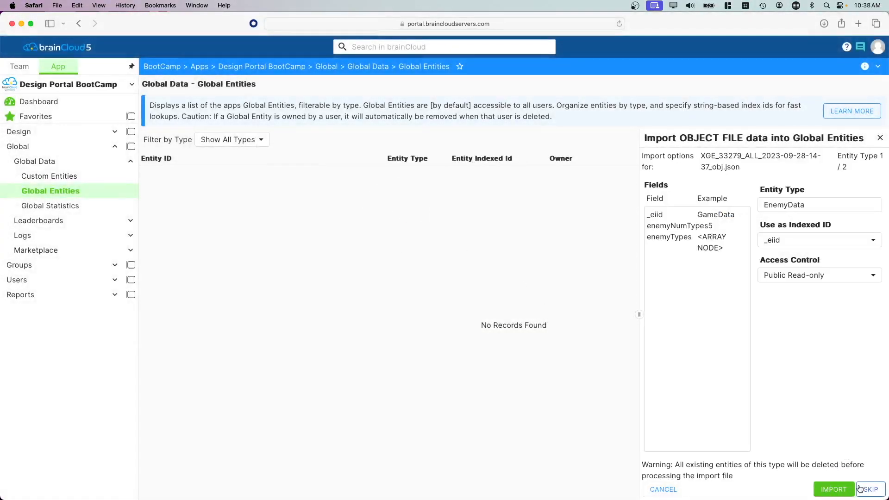
Import both the EnemyData and WeaponData entity types from the uploaded file and finish the import.
click(830, 490)
click(862, 491)
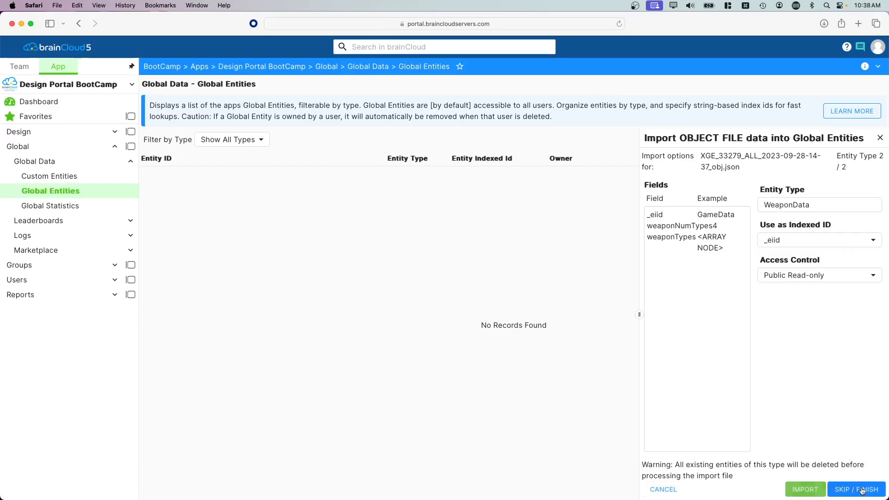
click(808, 490)
click(866, 490)
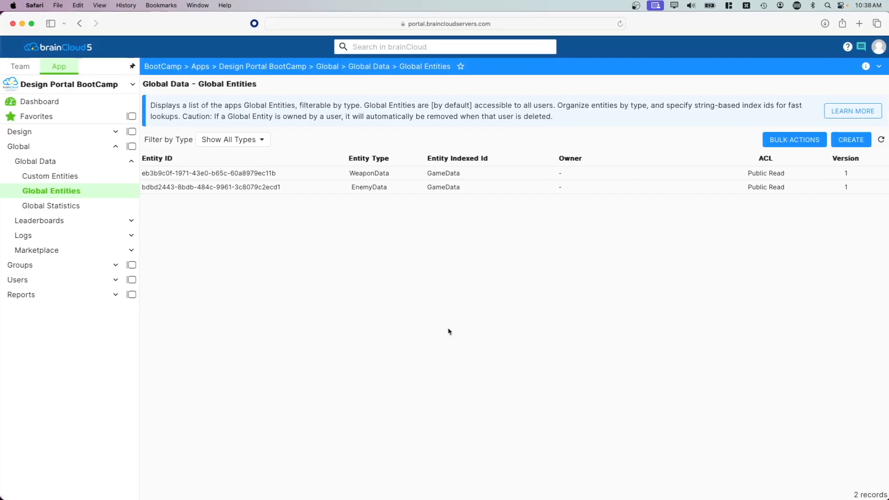
Delete the newly imported WeaponData and EnemyData global entities to empty the list.
click(301, 174)
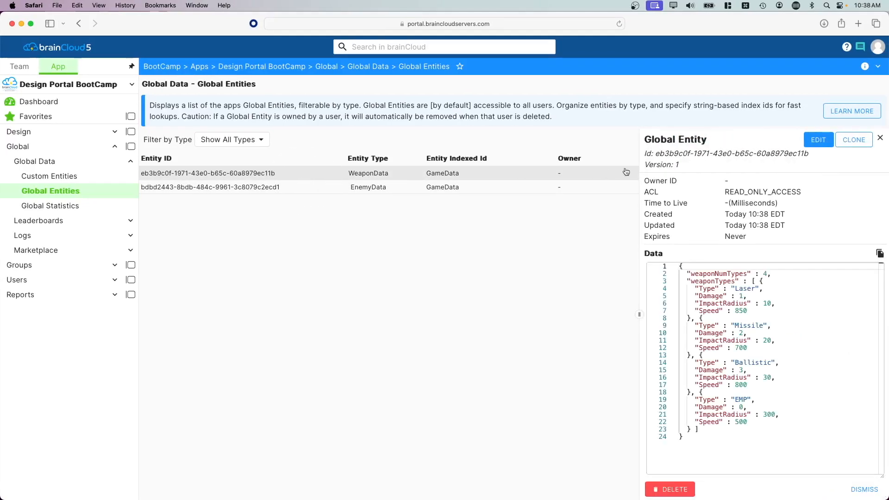
click(657, 485)
click(641, 303)
click(273, 174)
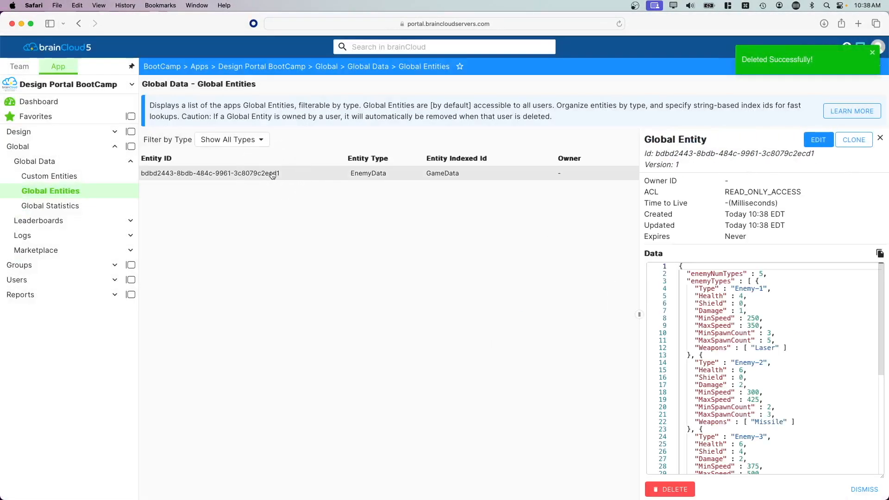
click(670, 489)
click(640, 303)
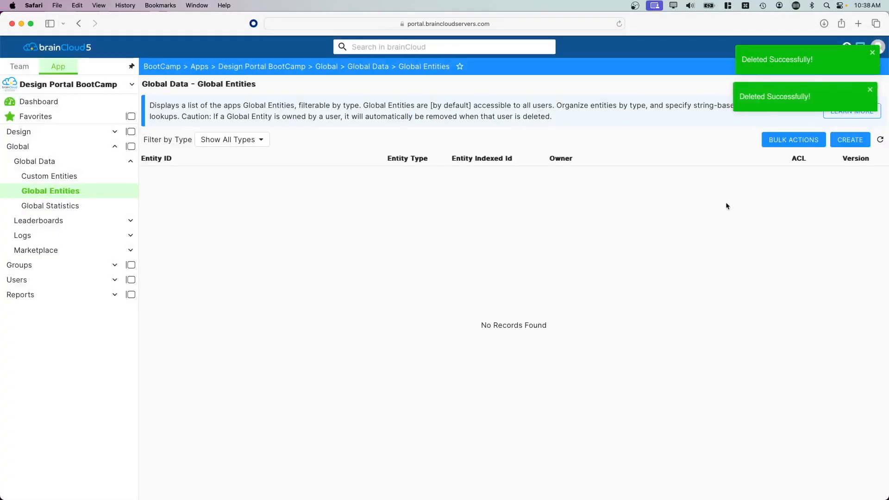
click(778, 142)
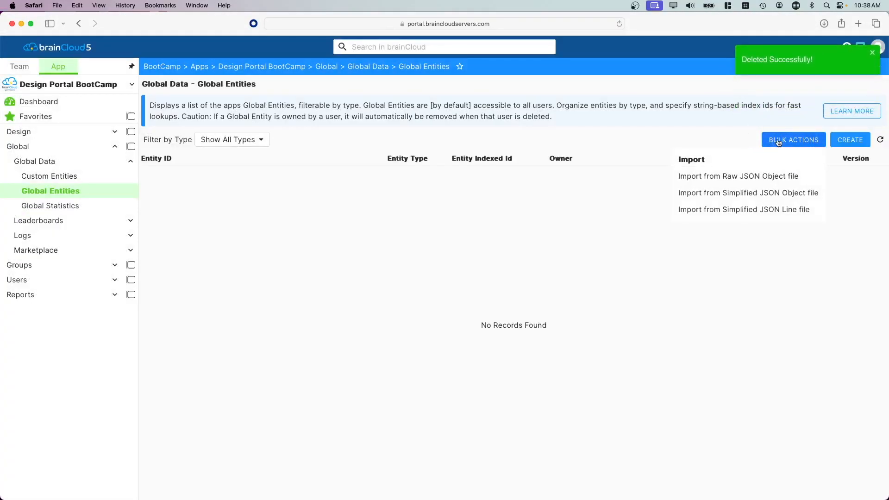
click(772, 176)
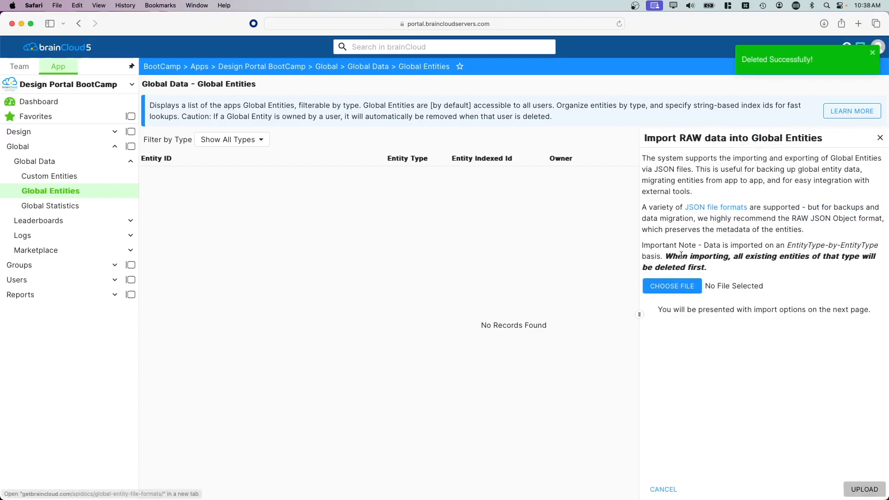
click(671, 287)
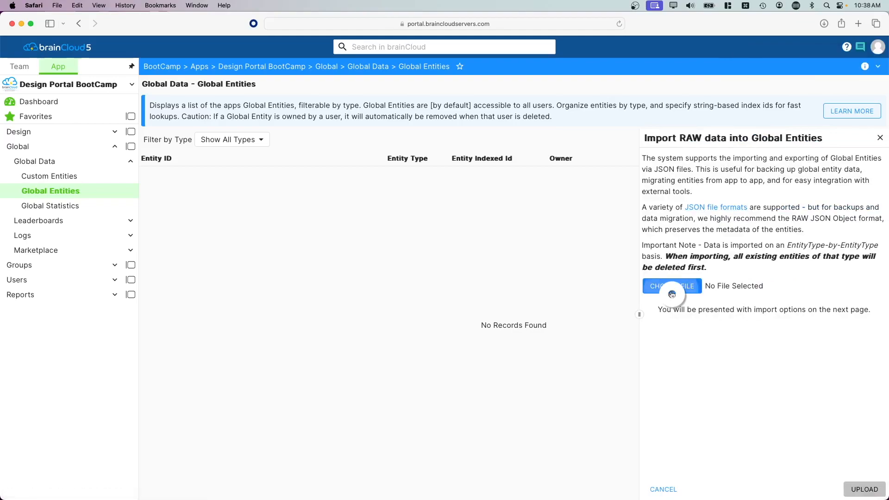
double_click(398, 221)
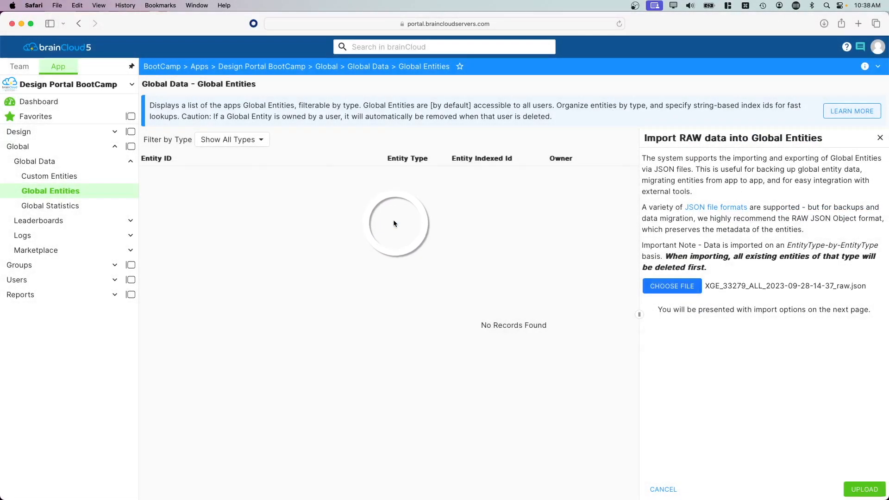
click(864, 489)
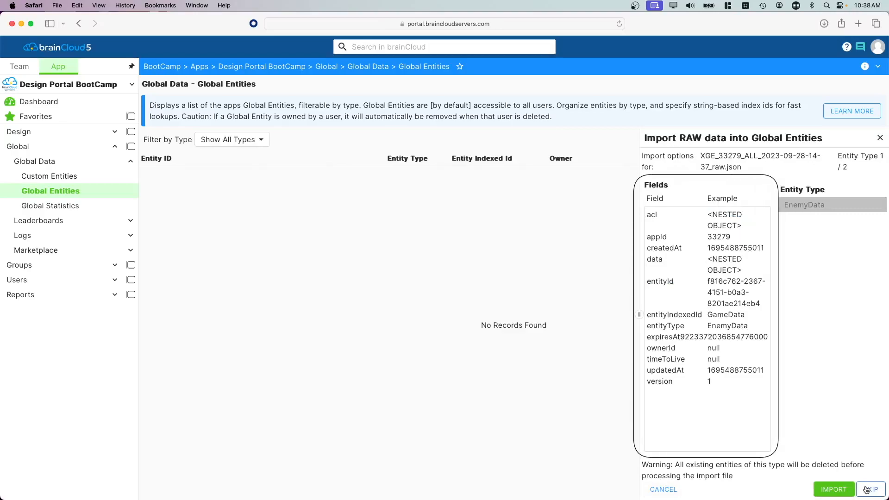
Import the EnemyData and WeaponData entity types from the raw JSON file and finish the import.
click(832, 488)
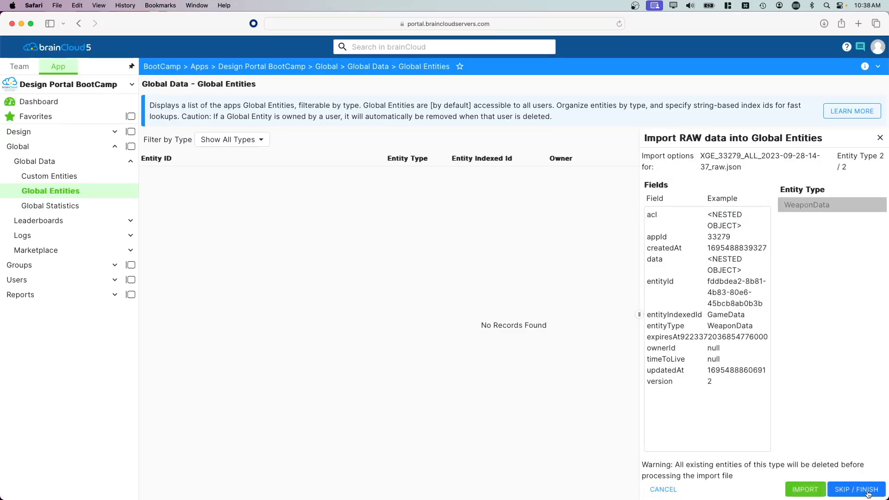
click(808, 489)
click(855, 489)
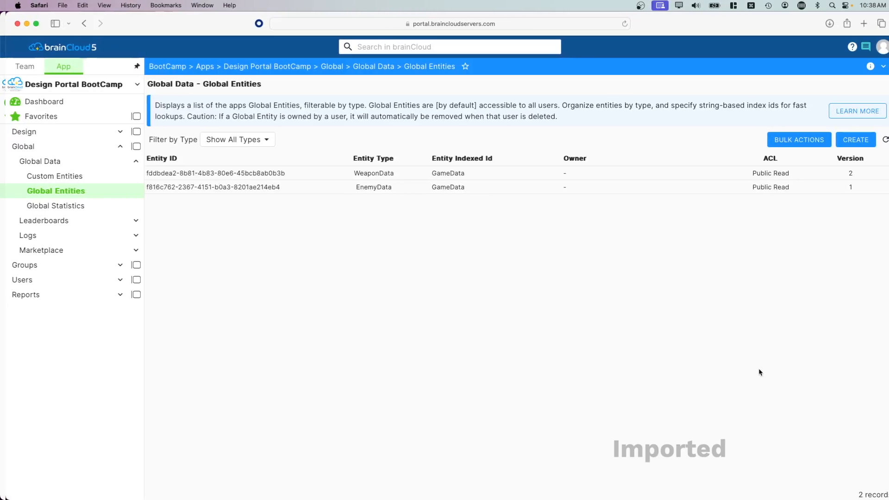
Switch to the Test app from the team dashboard, show its Global Entities page and collapse the app info header.
click(20, 66)
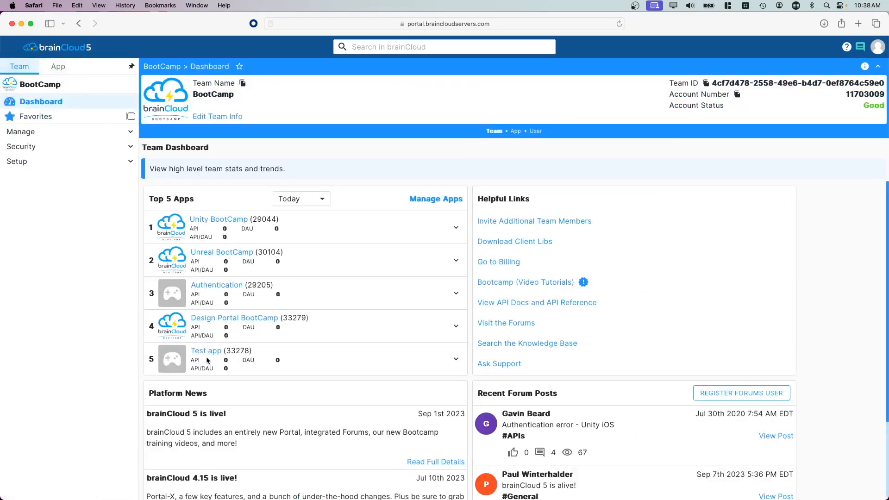
click(205, 357)
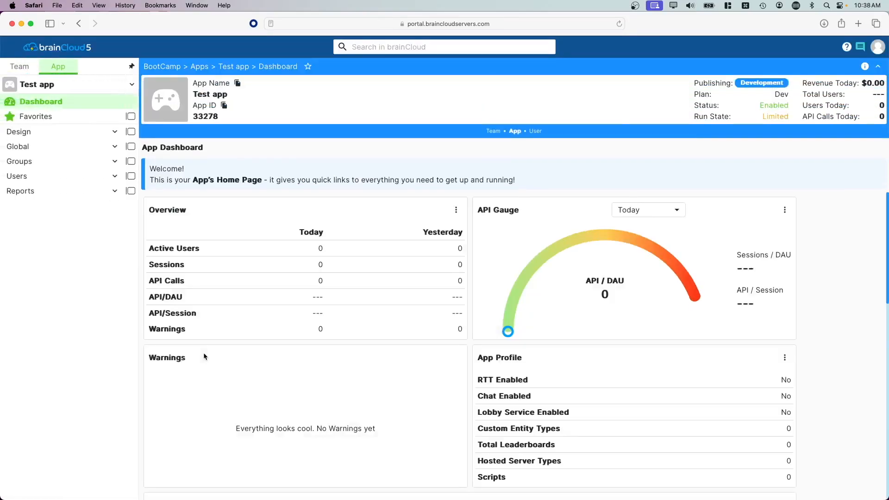
click(38, 145)
click(38, 162)
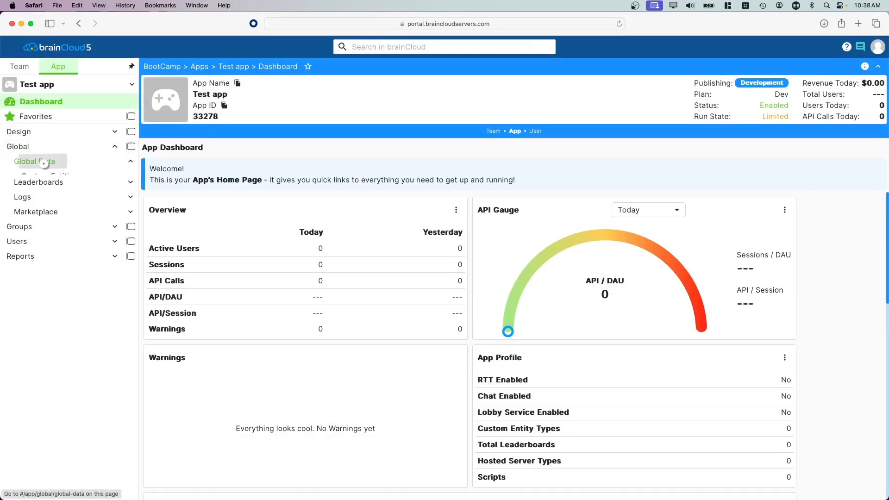
click(54, 190)
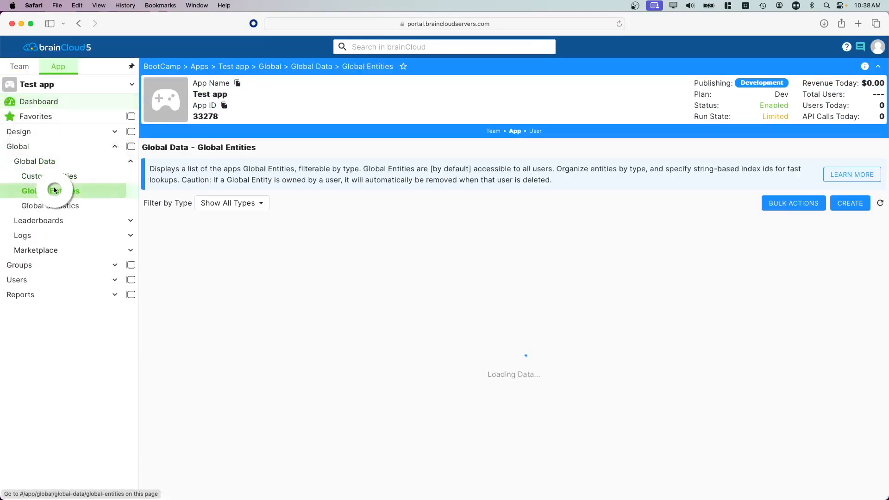
click(878, 66)
click(787, 142)
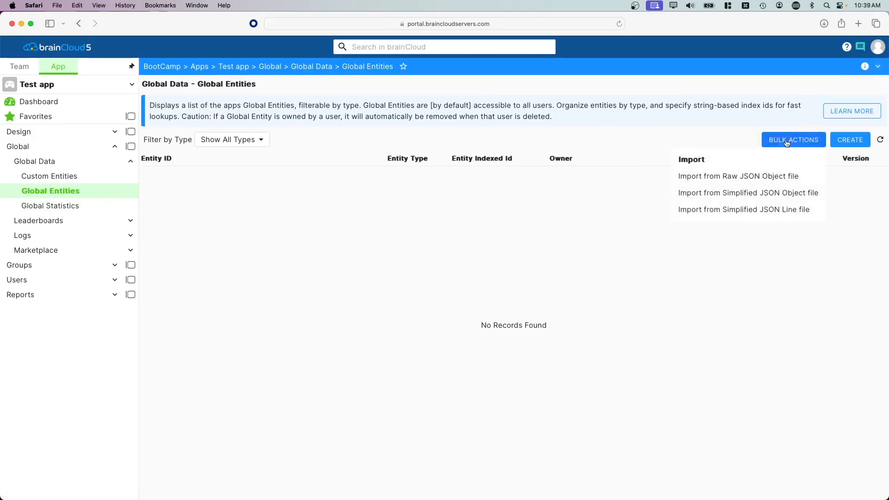
click(745, 175)
click(680, 285)
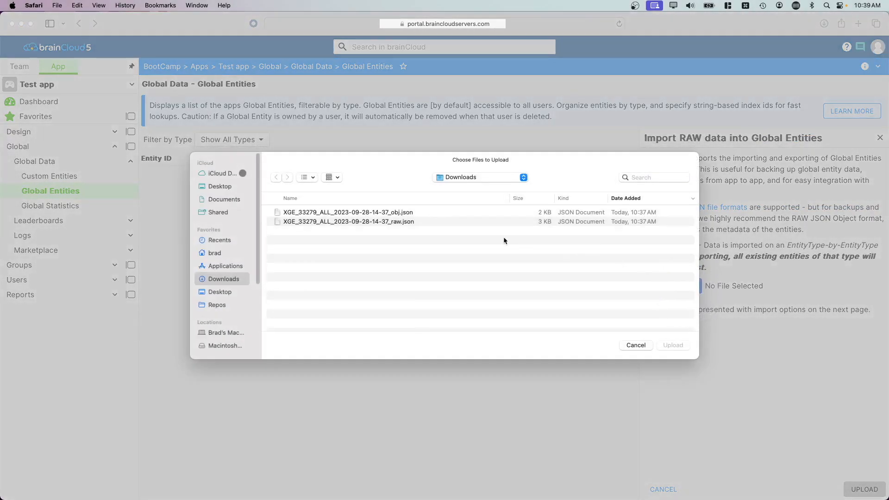
double_click(380, 221)
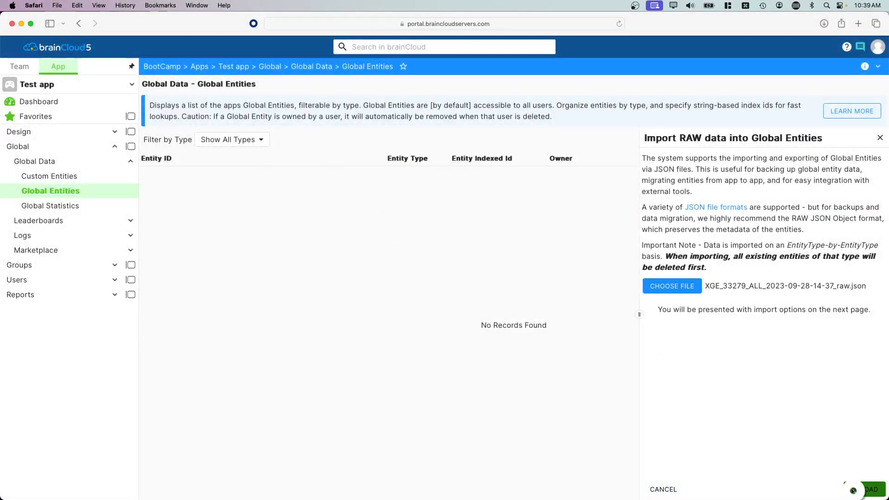
click(850, 491)
Import both EnemyData and WeaponData into the Test app and finish the import.
click(833, 489)
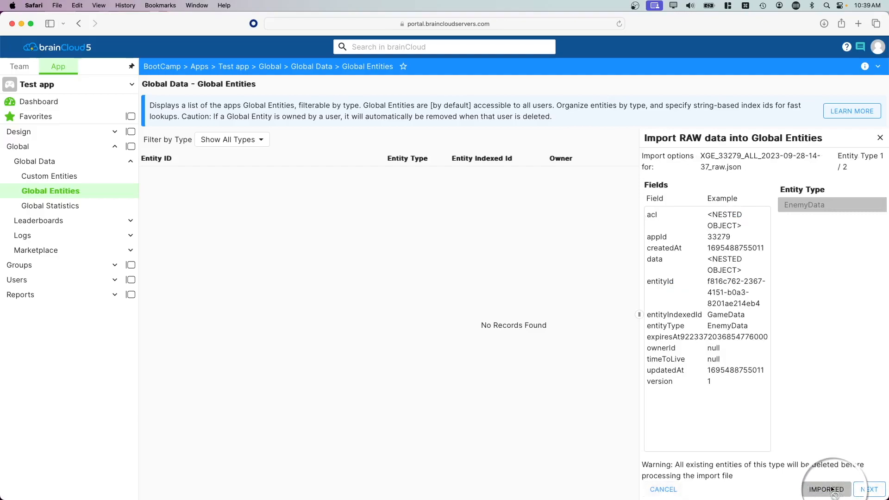
click(808, 488)
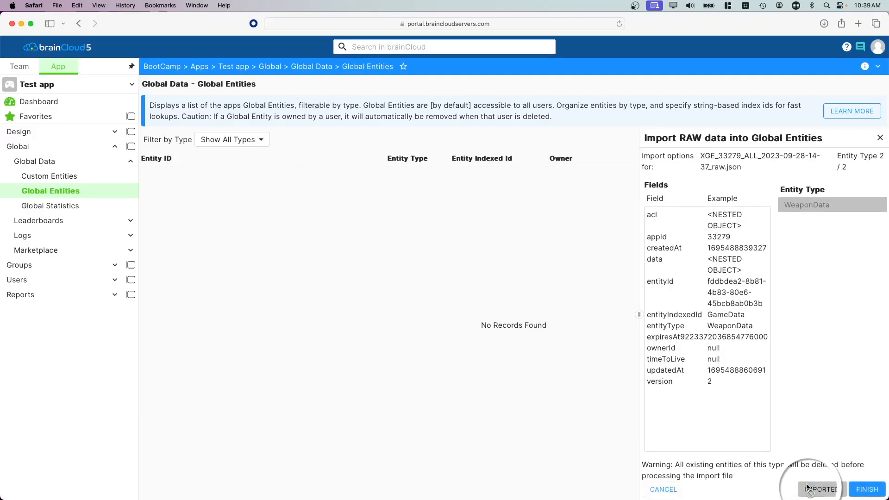
click(857, 489)
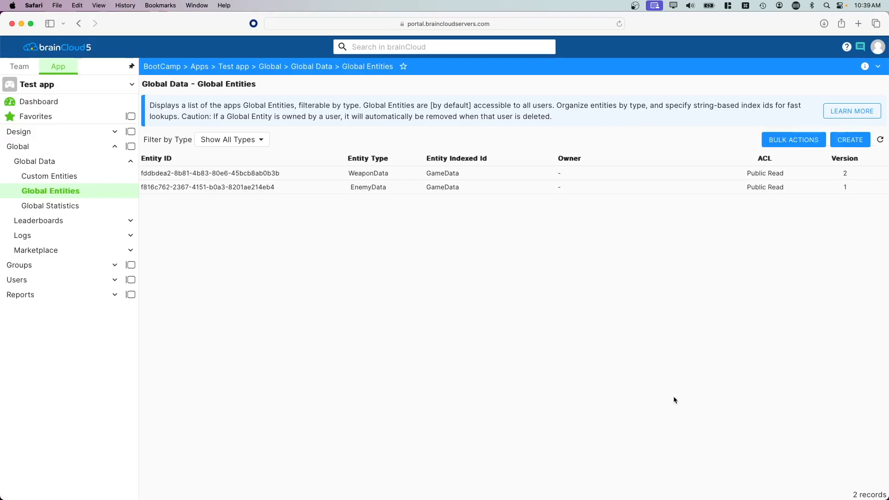